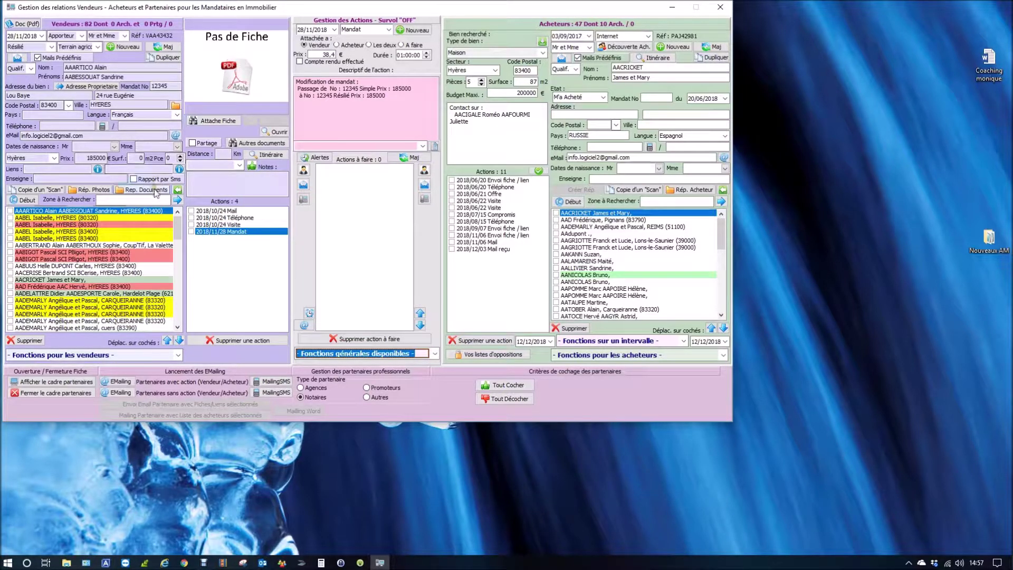
- Review the directory settings and the email parameters, including the option to save sent mails, in the software parameters
left_click(156, 192)
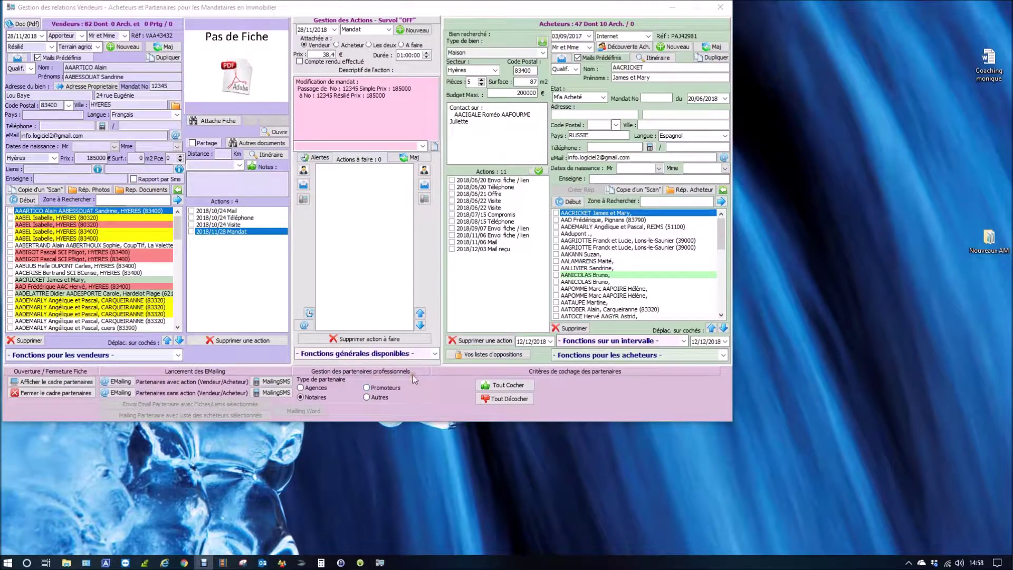
left_click(383, 359)
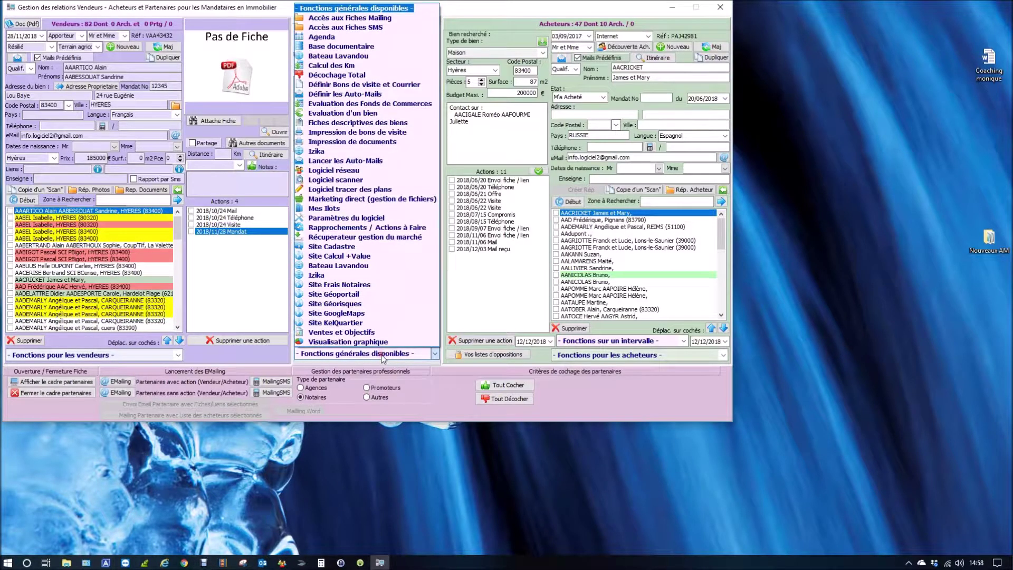
left_click(359, 220)
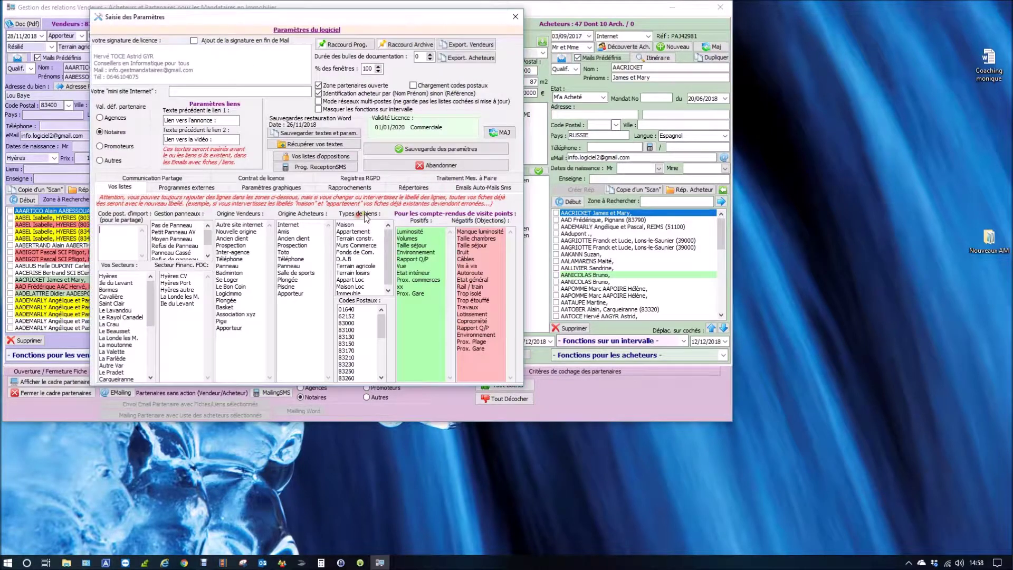
left_click(412, 190)
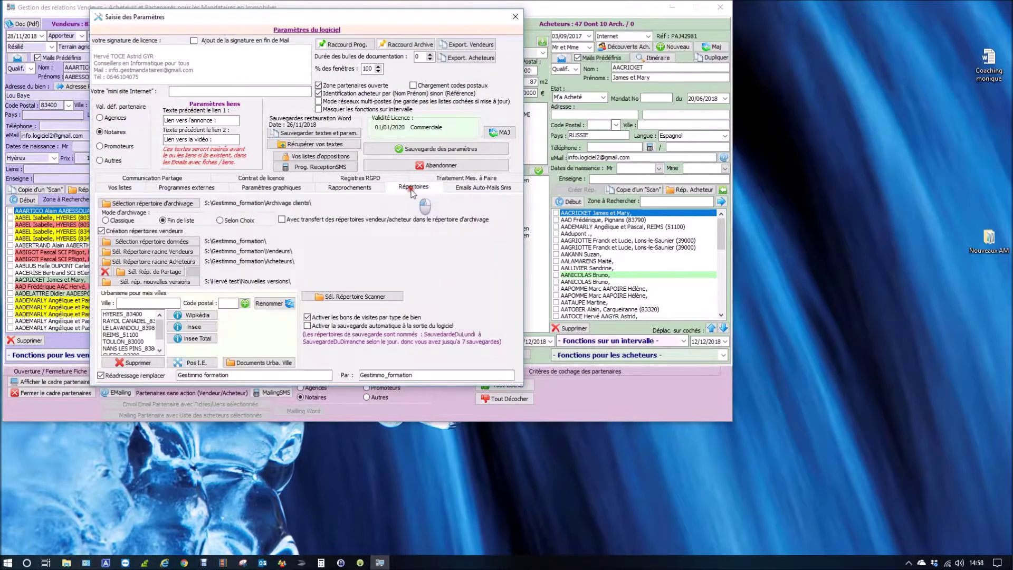
left_click(480, 189)
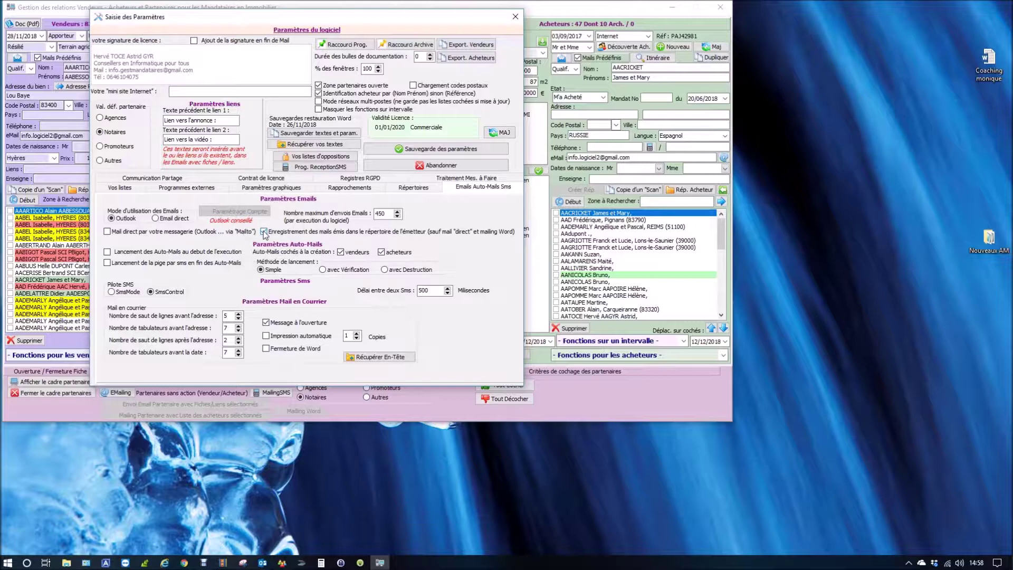
left_click(515, 17)
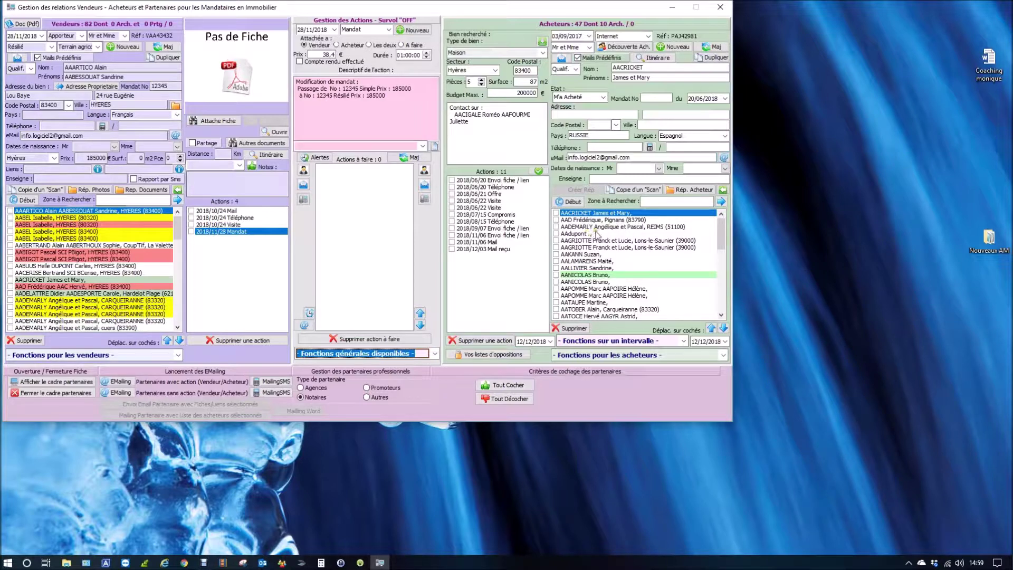
- Create a direct mail to the second Lons-le-Saunier (39000) buyer record with the subject "Test nouveau mail"
left_click(625, 248)
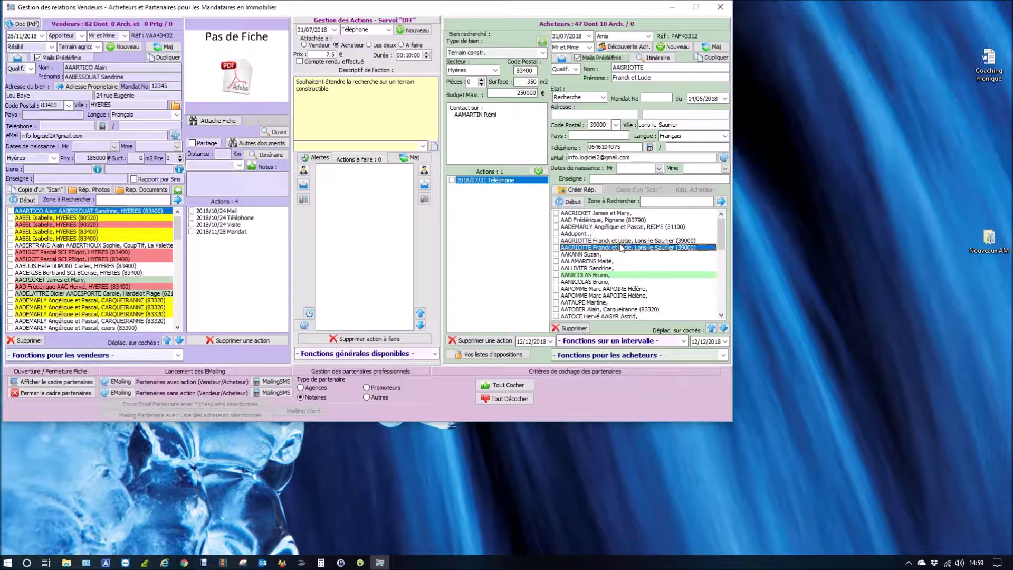
left_click(724, 159)
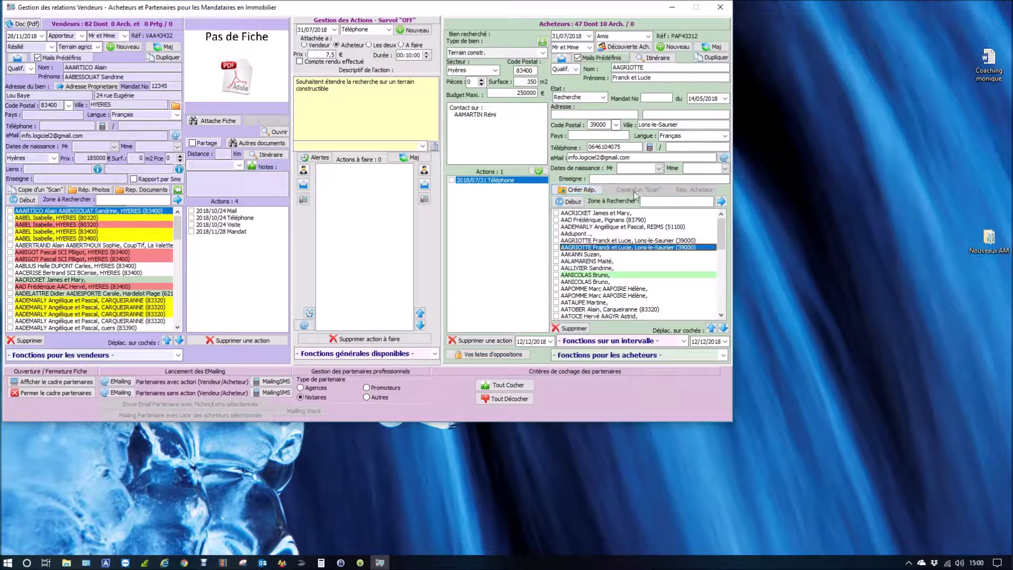
left_click(723, 158)
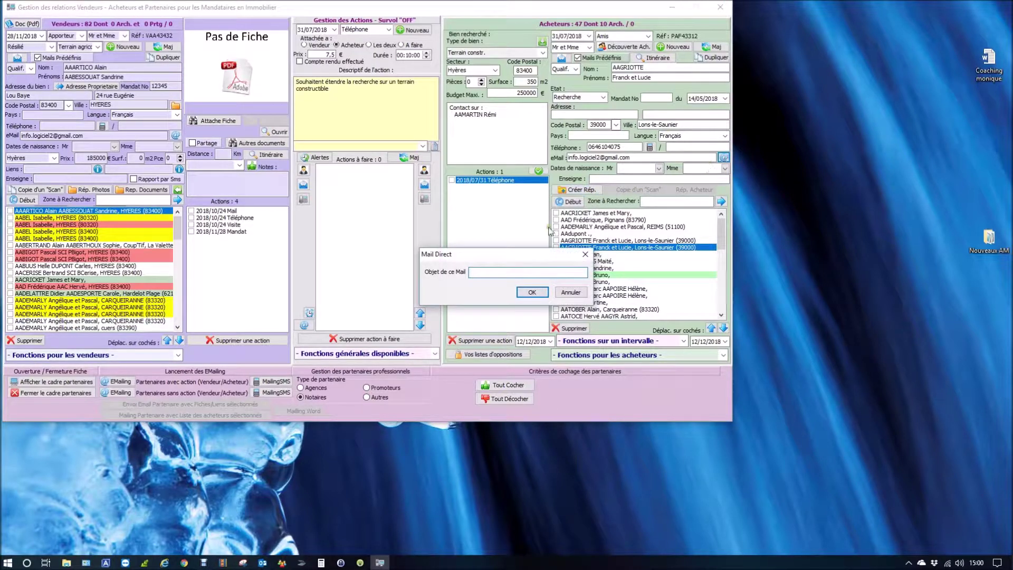
type("Test nouveau mail")
key("Return")
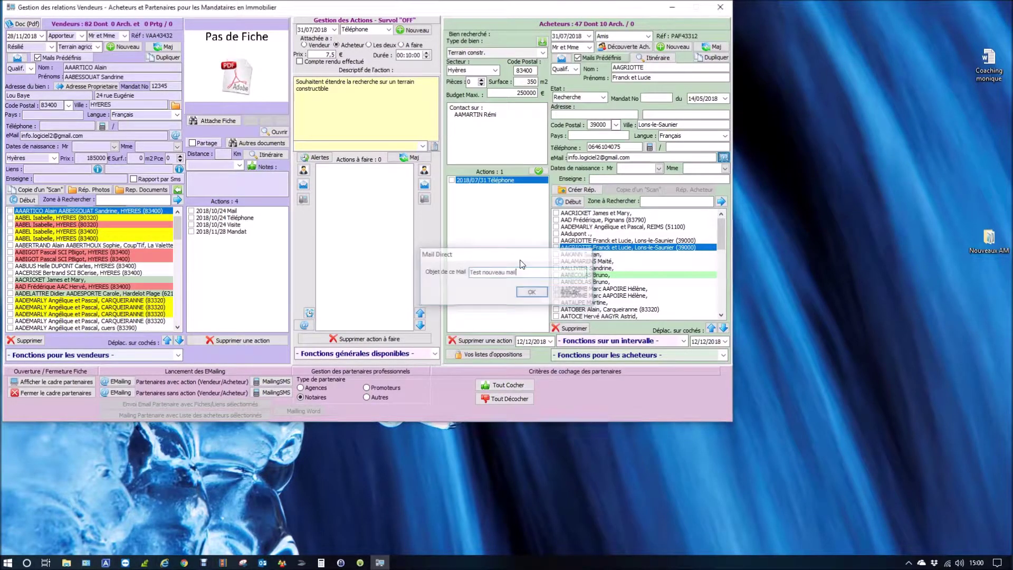
- Load memorised text 1 from the Acheteurs memories, send the mail, and record the action for the buyer only
left_click(462, 60)
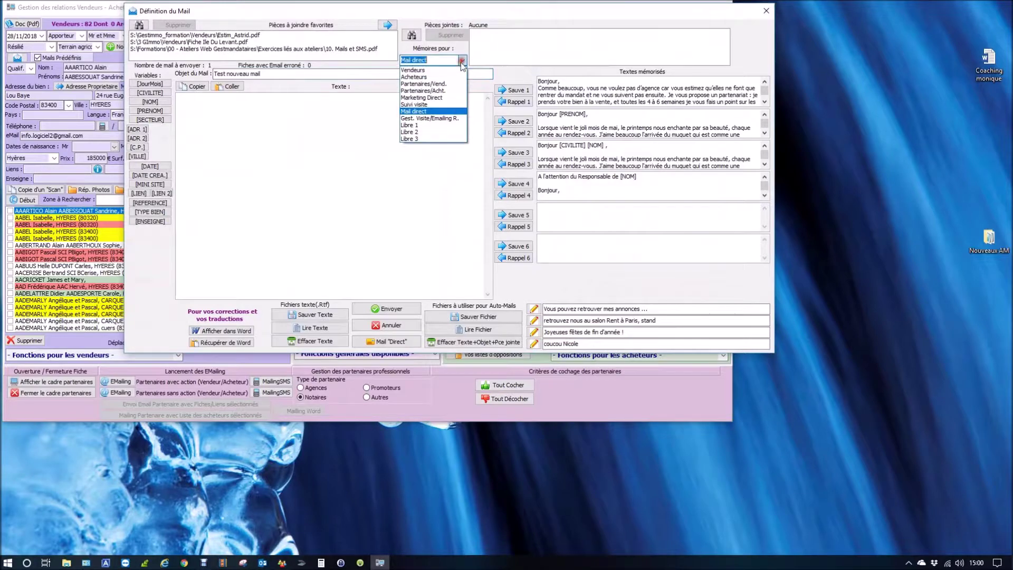
left_click(457, 75)
left_click(514, 101)
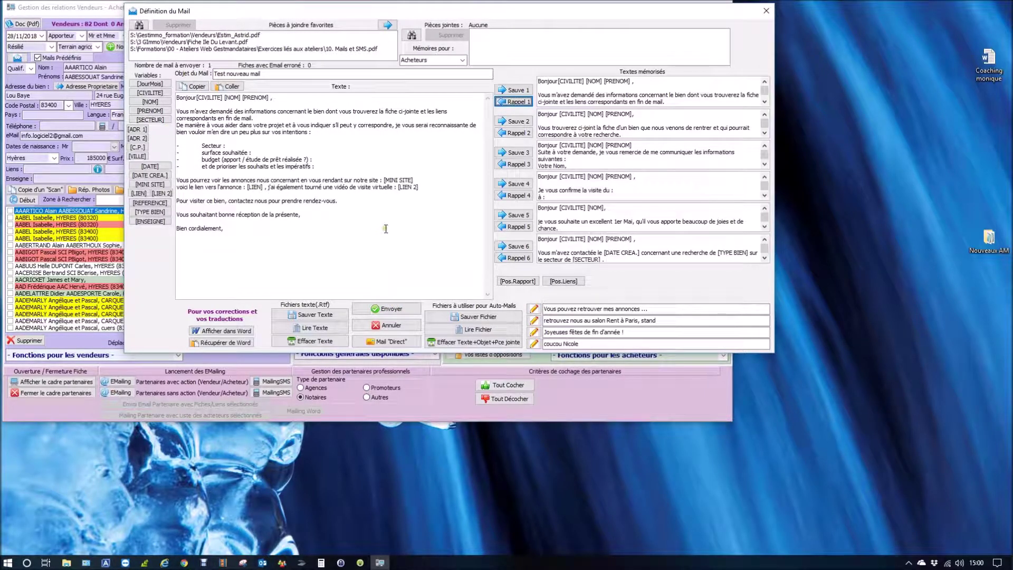
left_click(391, 310)
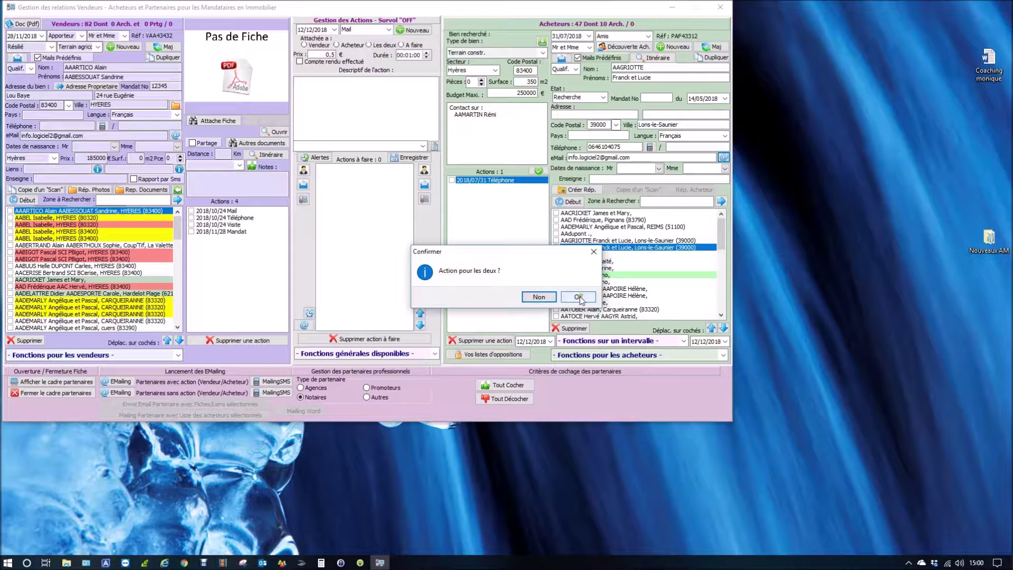
left_click(550, 297)
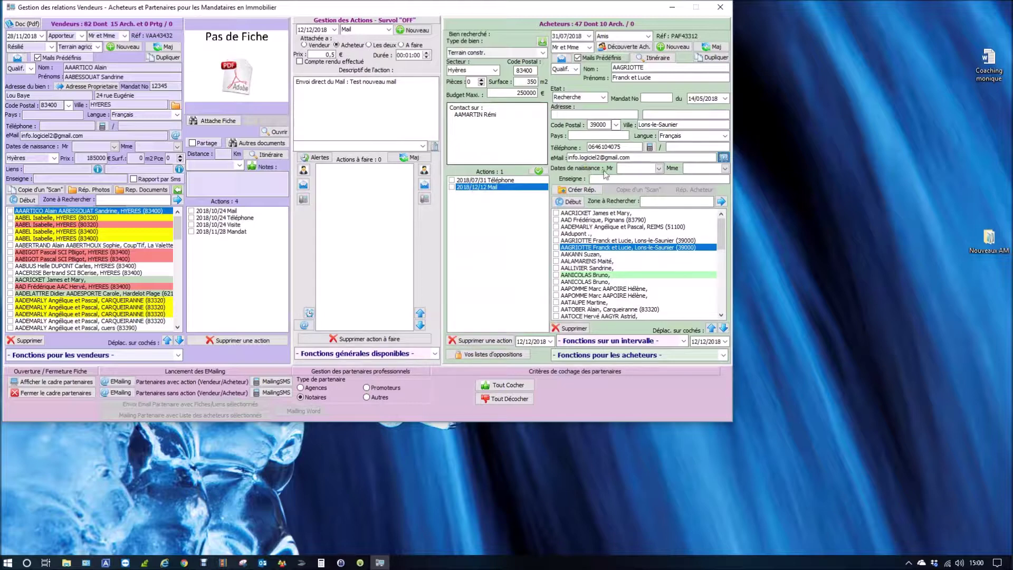
- Check the Mails Emis folder in the selected buyer's directory for the saved copy of the sent mail
left_click(588, 247)
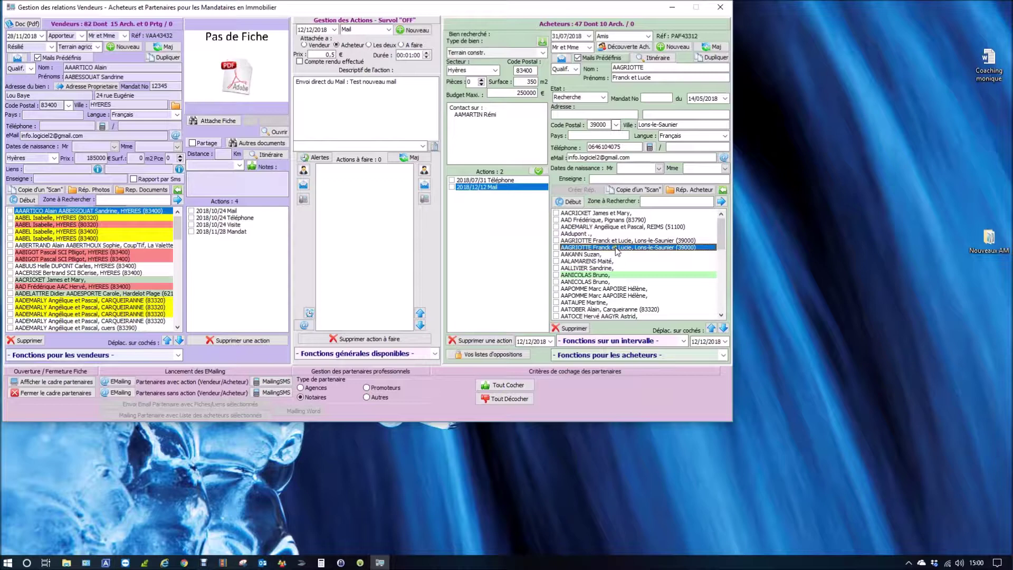
left_click(683, 194)
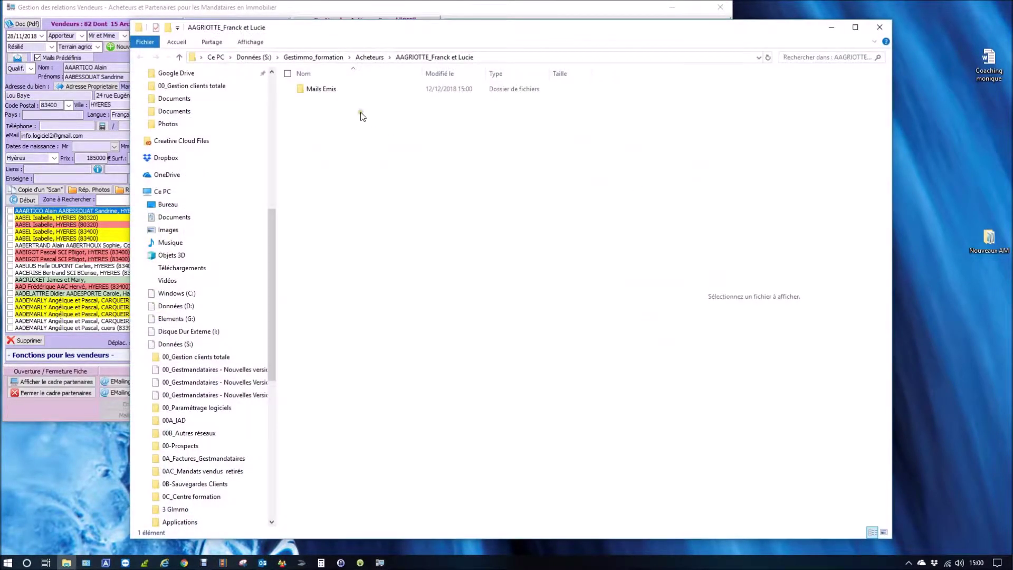
double_click(304, 90)
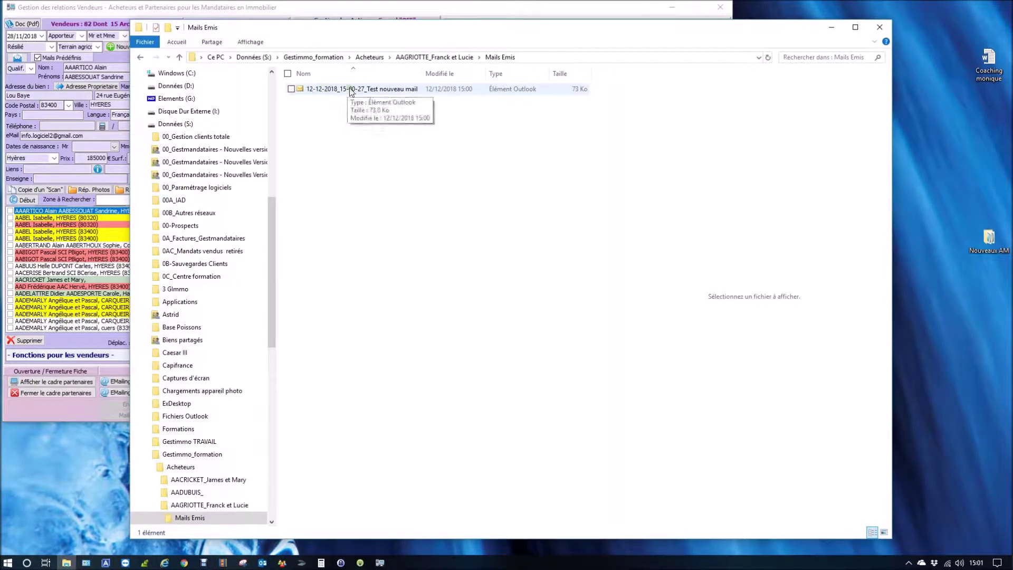
left_click(879, 27)
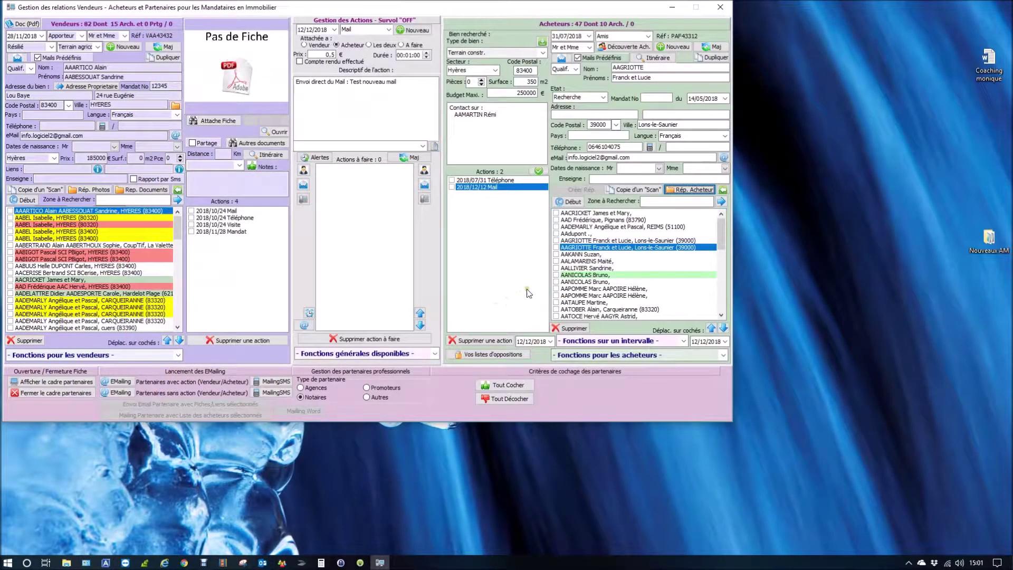
- Create a direct mail to the second yellow HYERES (83400) seller and the selected buyer with the subject "date compromis"
left_click(91, 238)
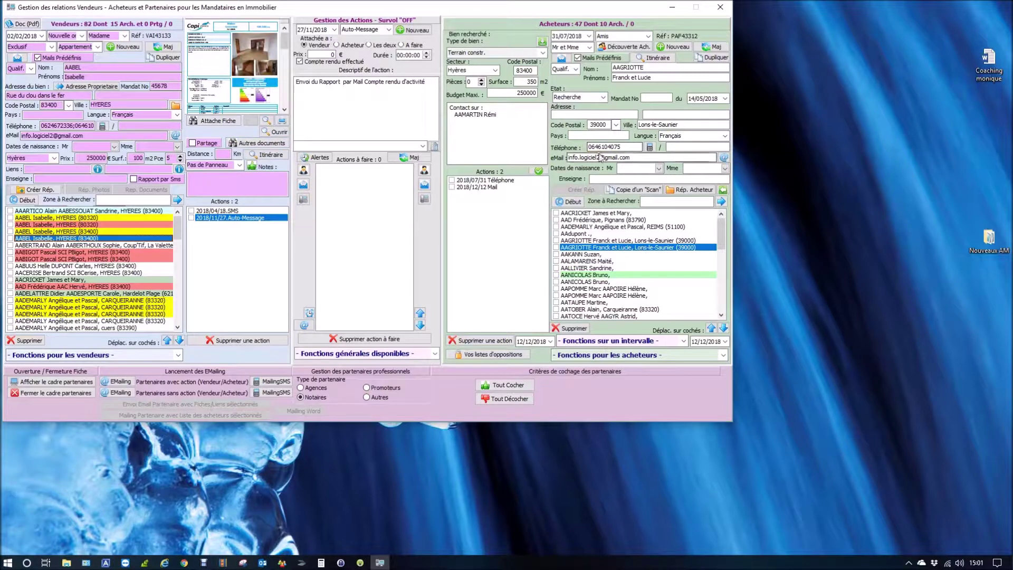
left_click(176, 136)
left_click(496, 272)
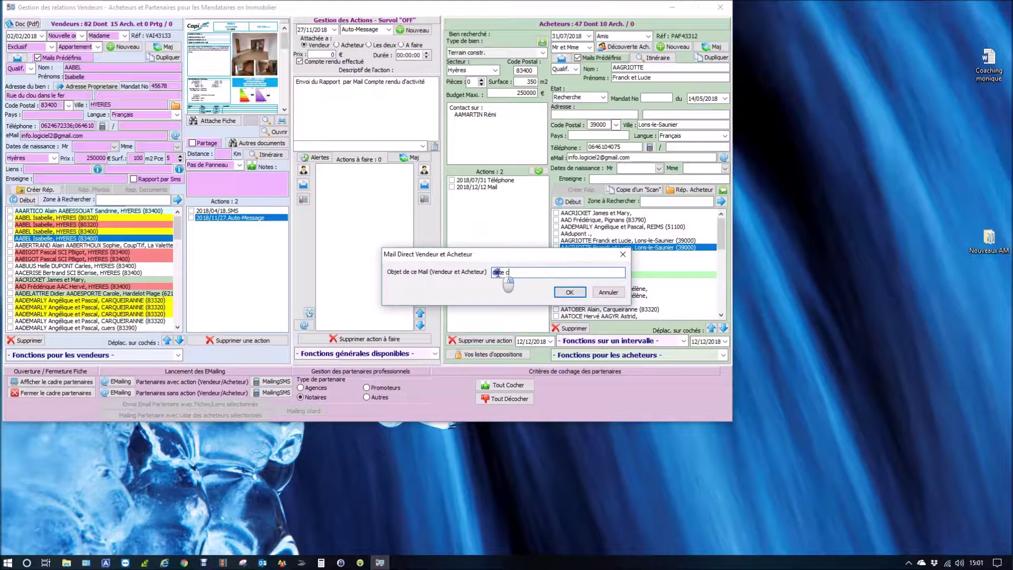
key("Return")
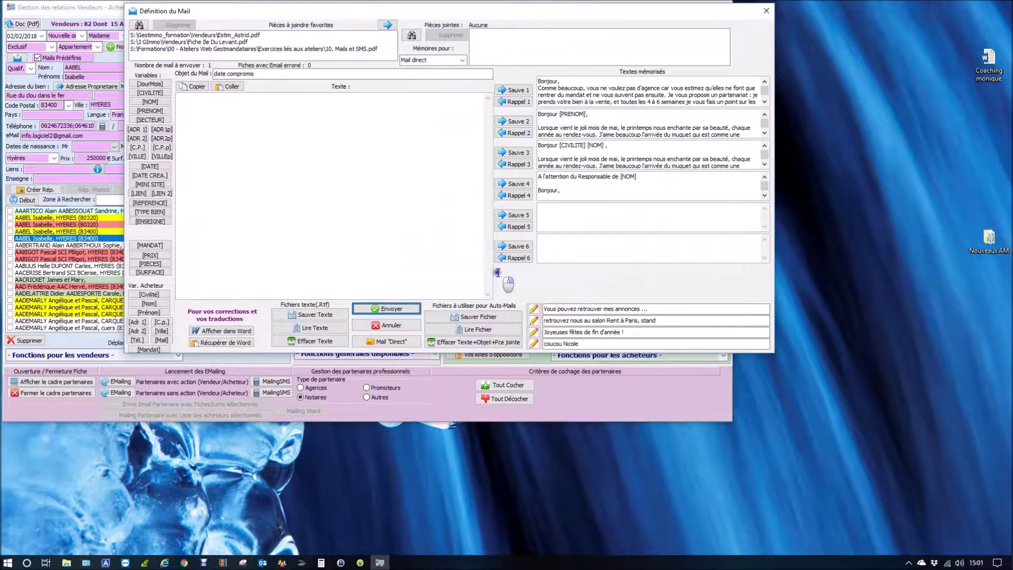
- Switch the memories to Vendeurs, enter "sdfqsdfqsdfqsf" as the mail text, and send the mail
left_click(462, 59)
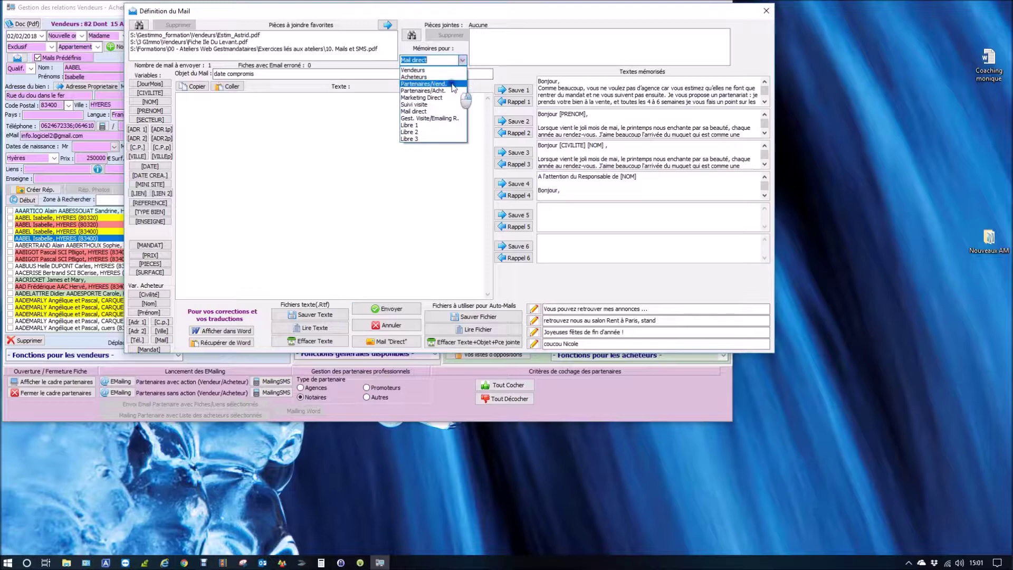
left_click(413, 69)
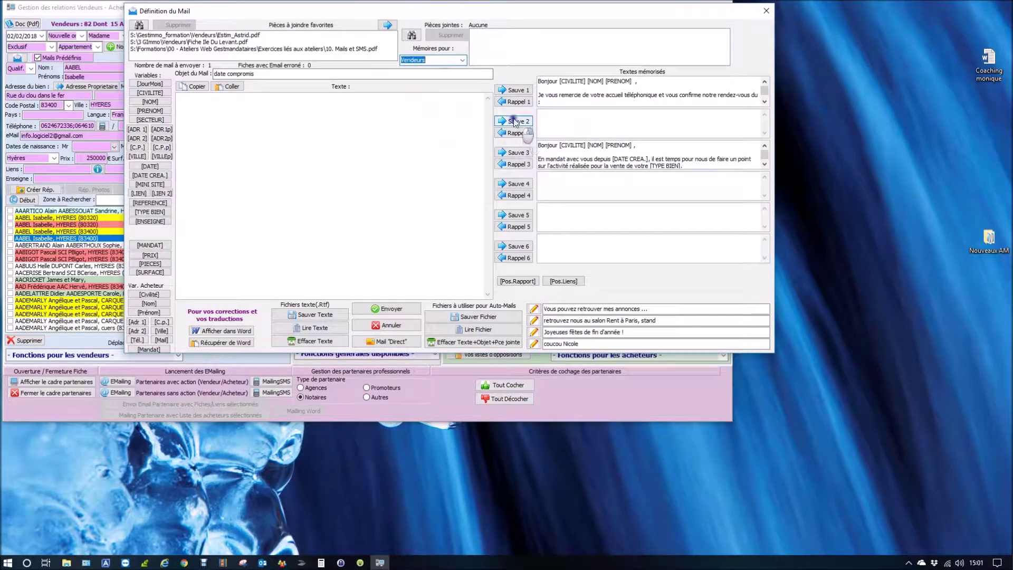
left_click(375, 168)
type("sdfqsdfqsdfqsf")
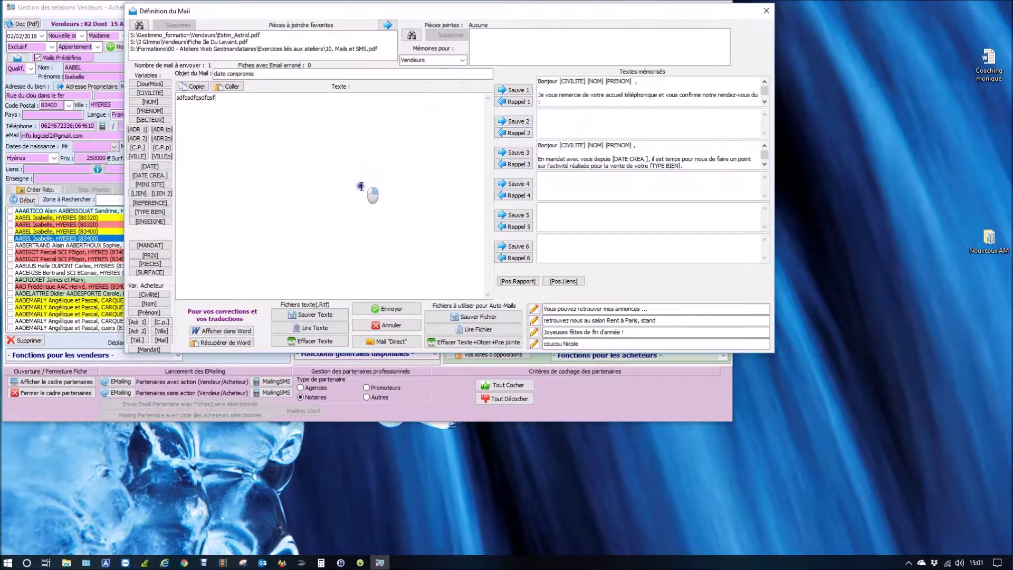
left_click(375, 307)
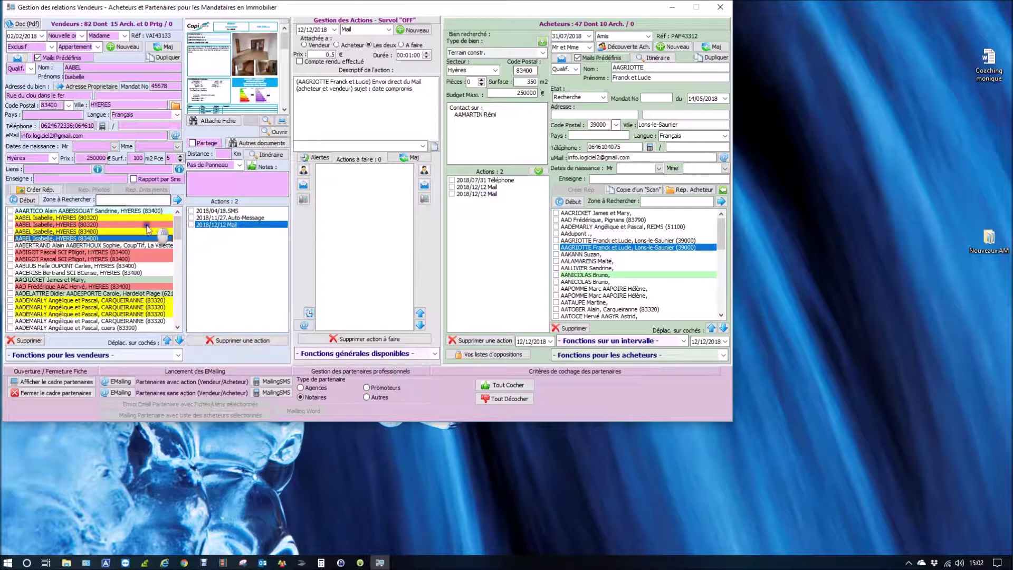
- Check the Mails Emis folder in the seller's documents directory for the saved copy of the sent mail
left_click(143, 239)
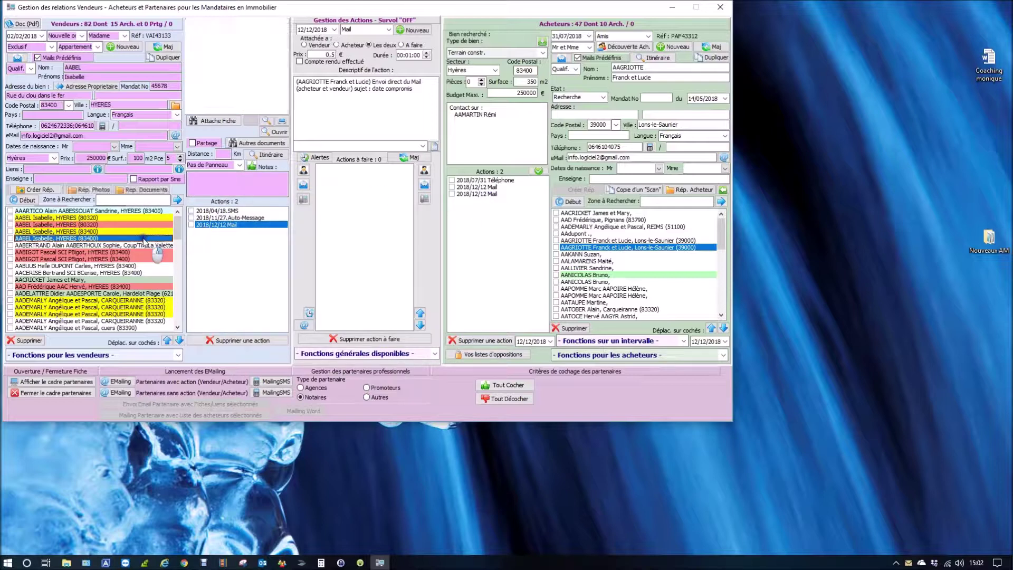
left_click(135, 192)
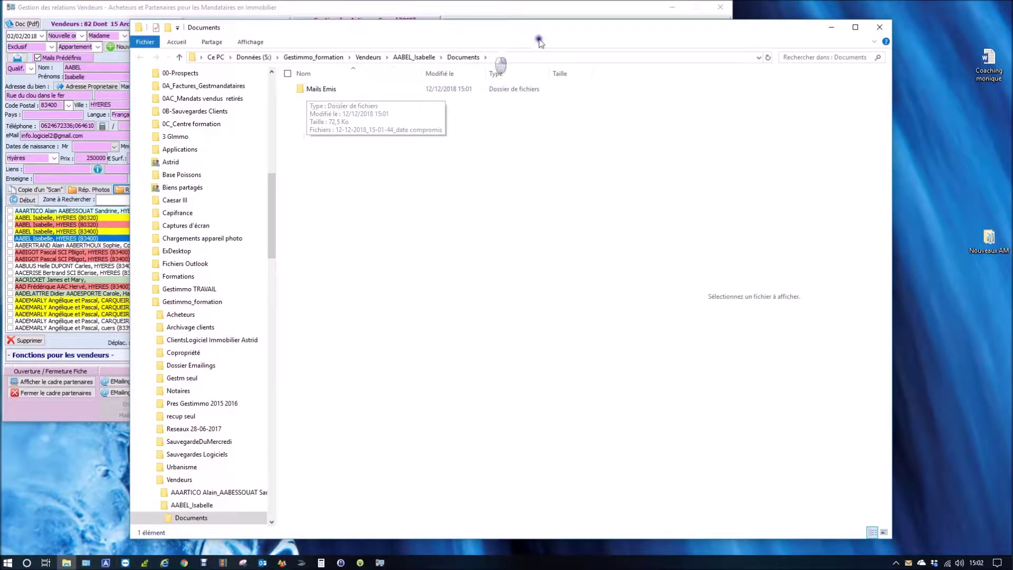
double_click(319, 89)
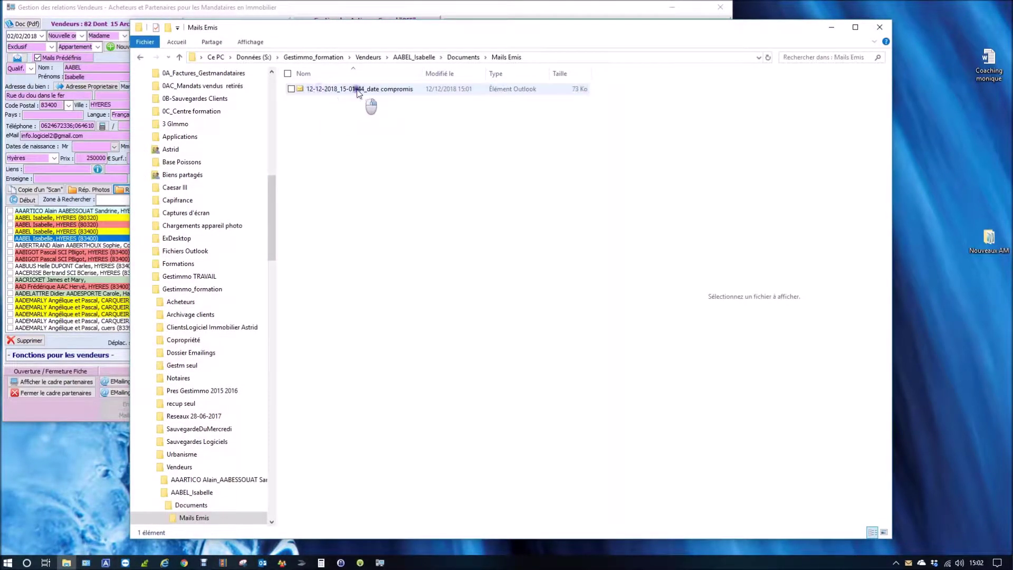
left_click(879, 26)
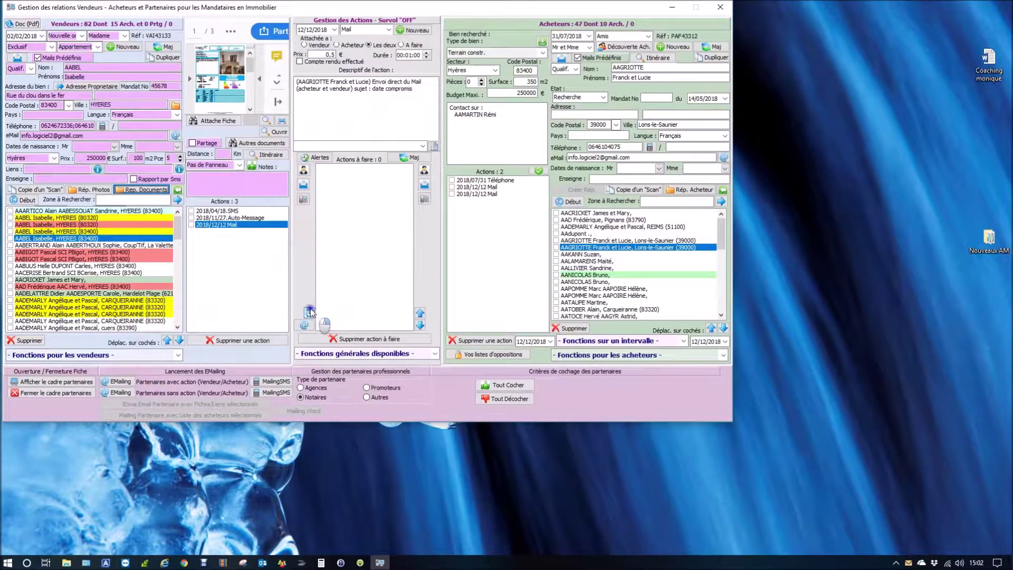
- Create a direct mail to the Coup'Tif seller with the subject "Test passage outlook" and load memorised text 1
left_click(136, 245)
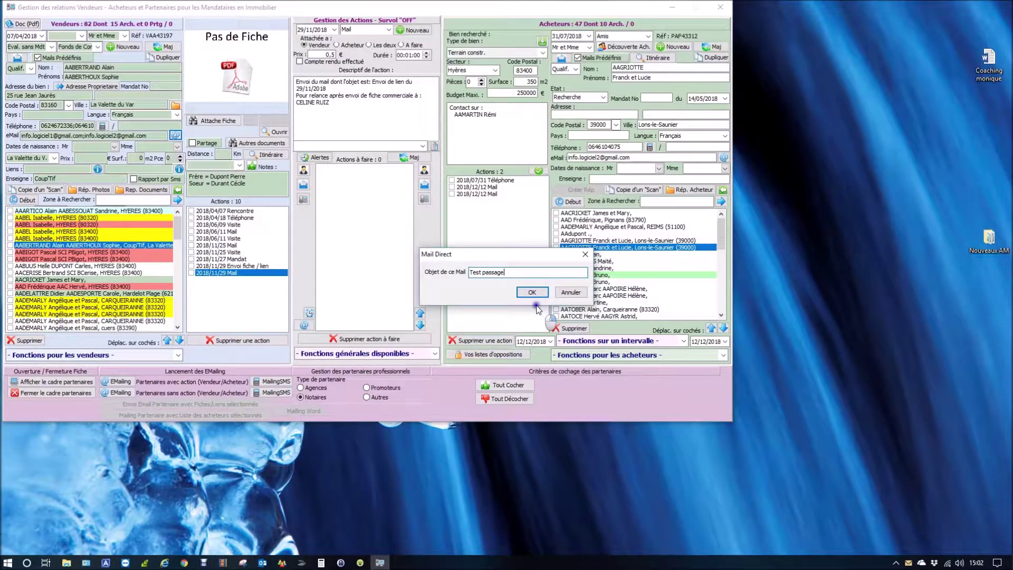
key("Return")
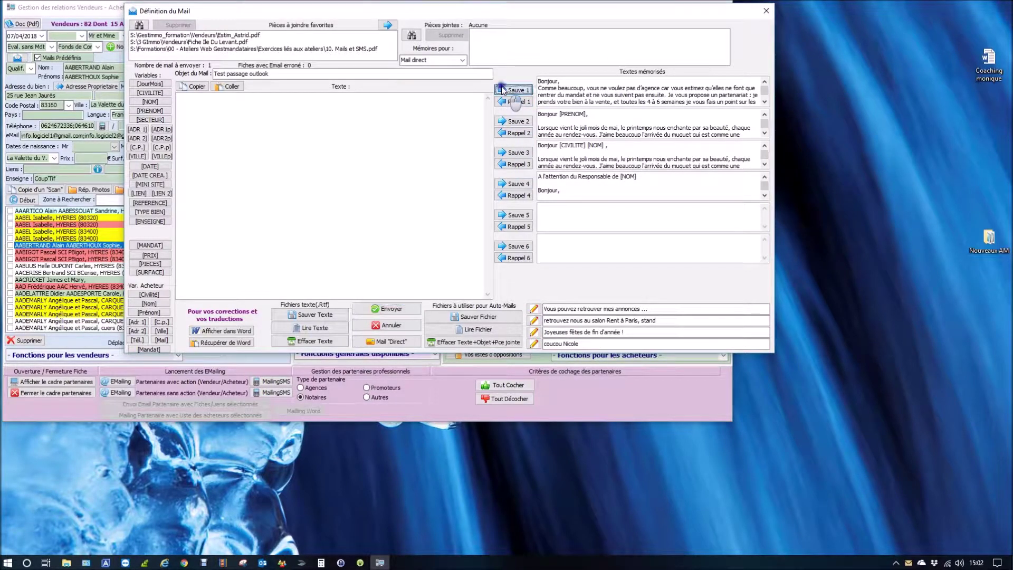
left_click(514, 102)
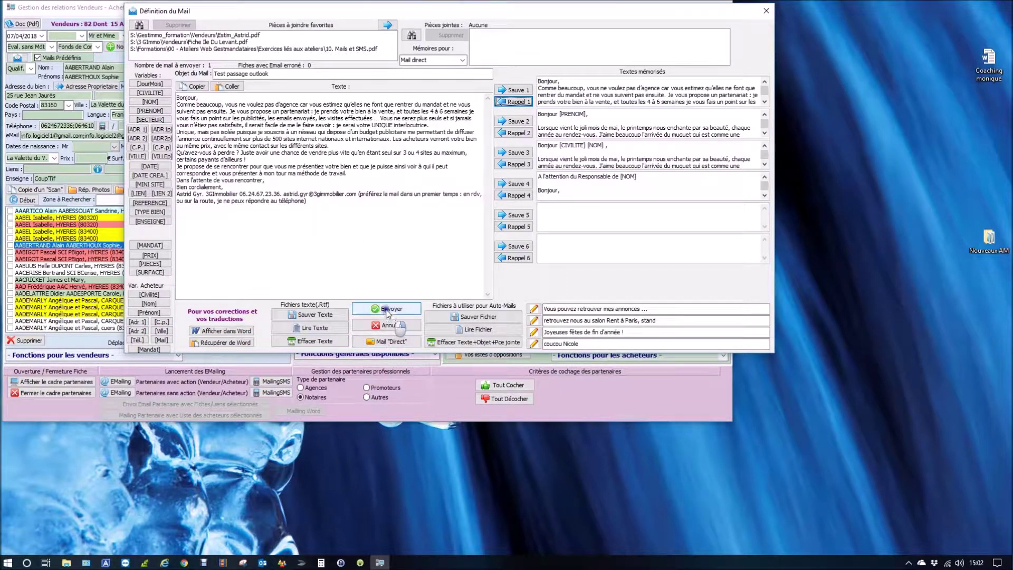
- Transfer the mail to an Outlook message window and place the cursor in the first paragraph of its body
left_click(392, 342)
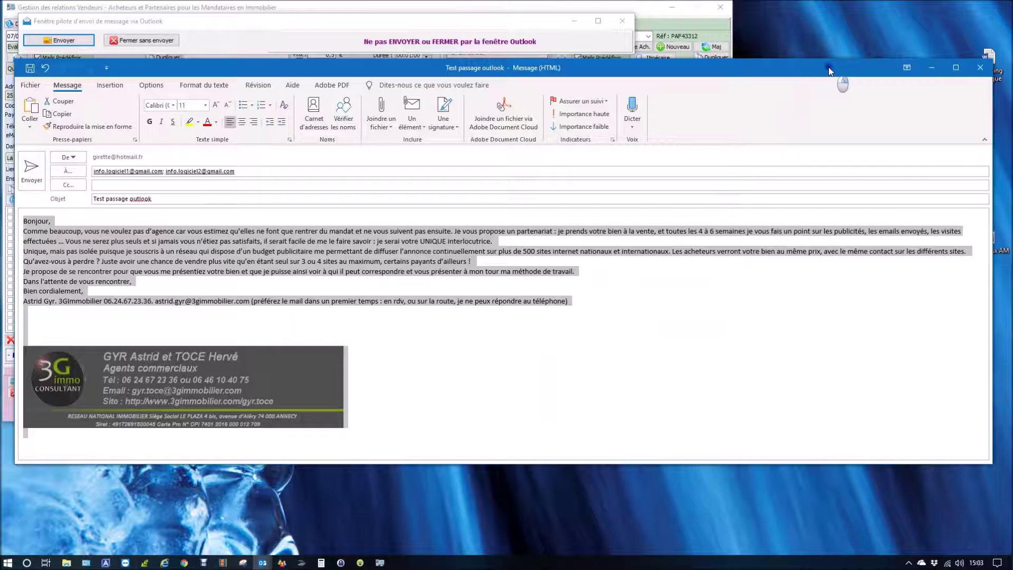
left_click_drag(830, 69, 831, 76)
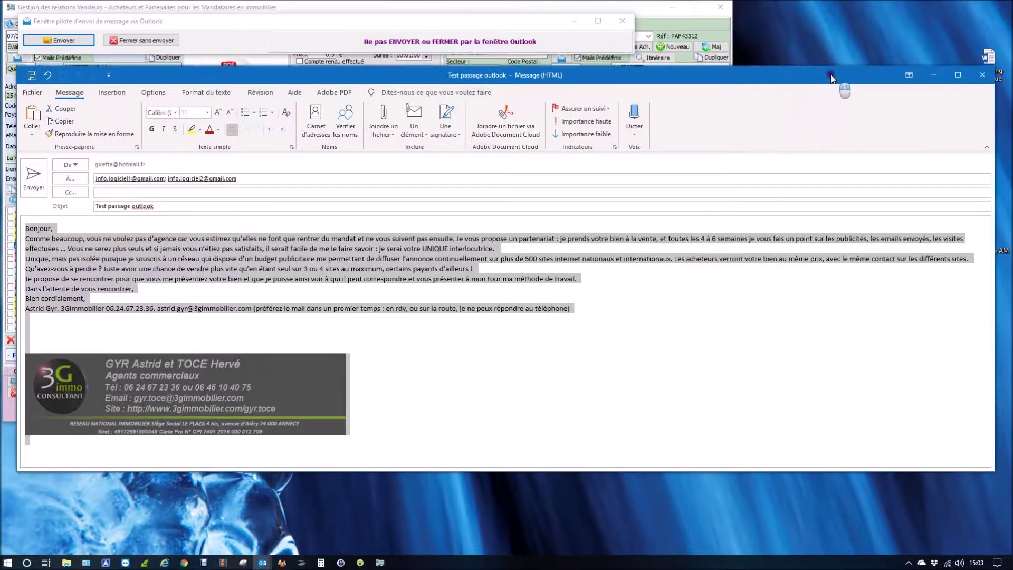
left_click(275, 298)
left_click(291, 393)
left_click(81, 243)
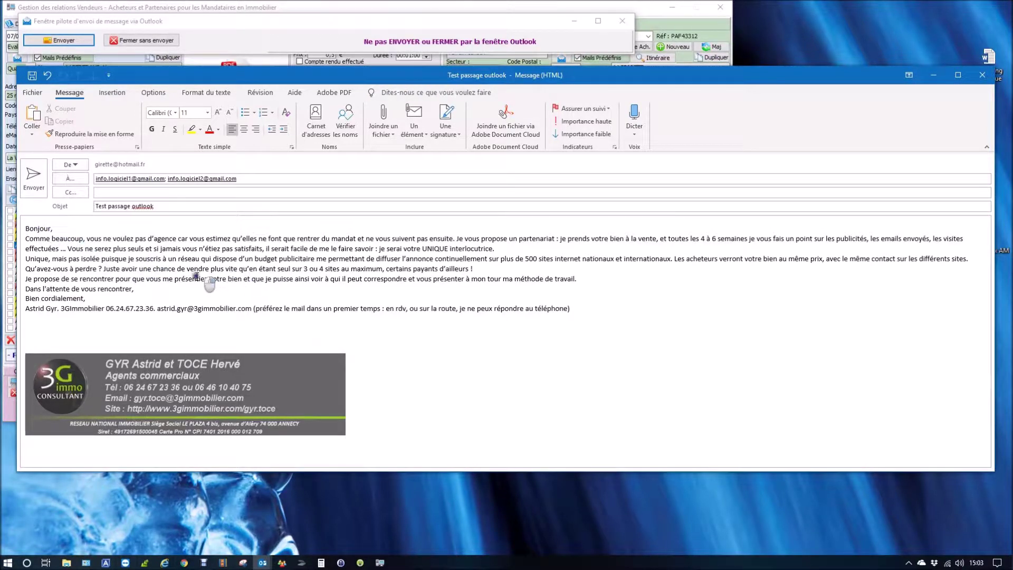
- Send the "Test passage outlook" mail through the Outlook pilot window and record the action for the seller only, not for both
left_click_drag(116, 308, 362, 307)
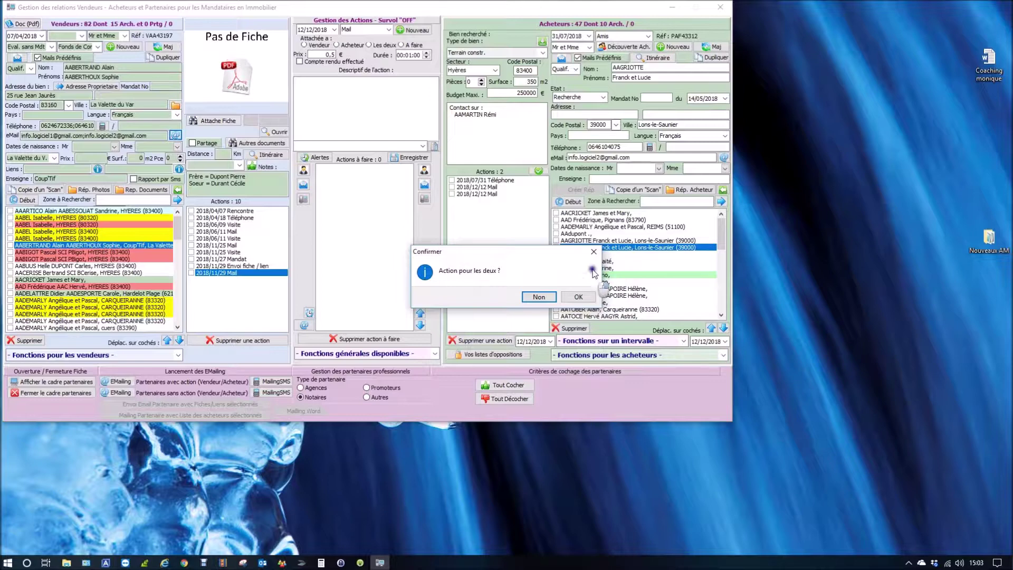
left_click(538, 297)
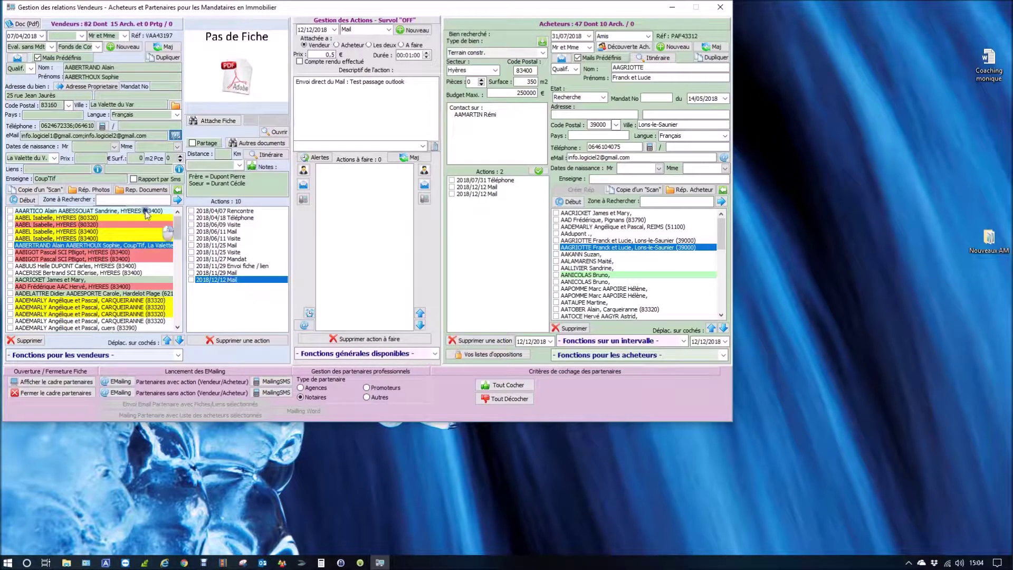
- Check the Coup'Tif seller's Mails Emis folder for the saved Outlook item of the "Test passage outlook" mail, and close the folder window
left_click(146, 193)
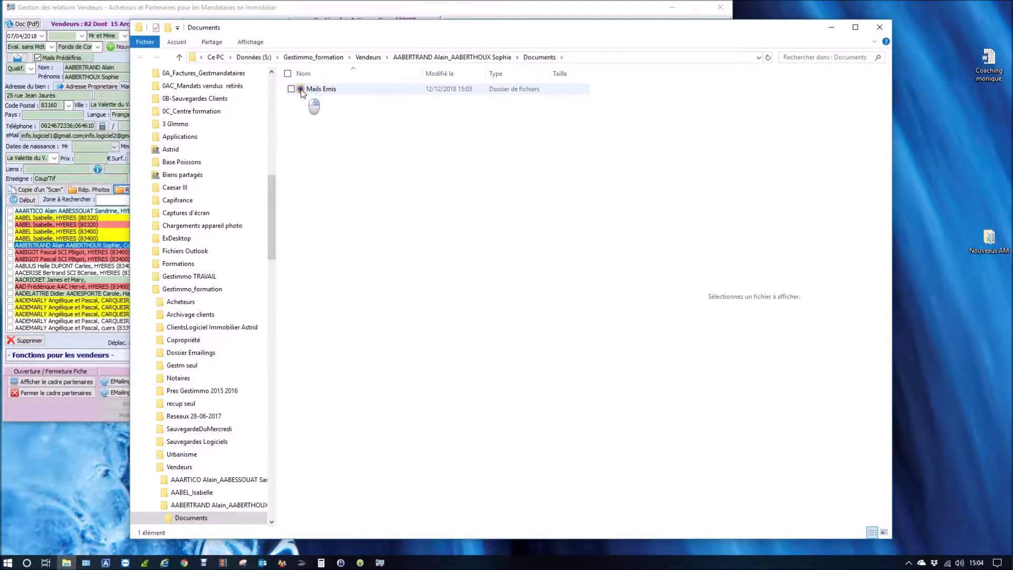
left_click(308, 90)
double_click(308, 90)
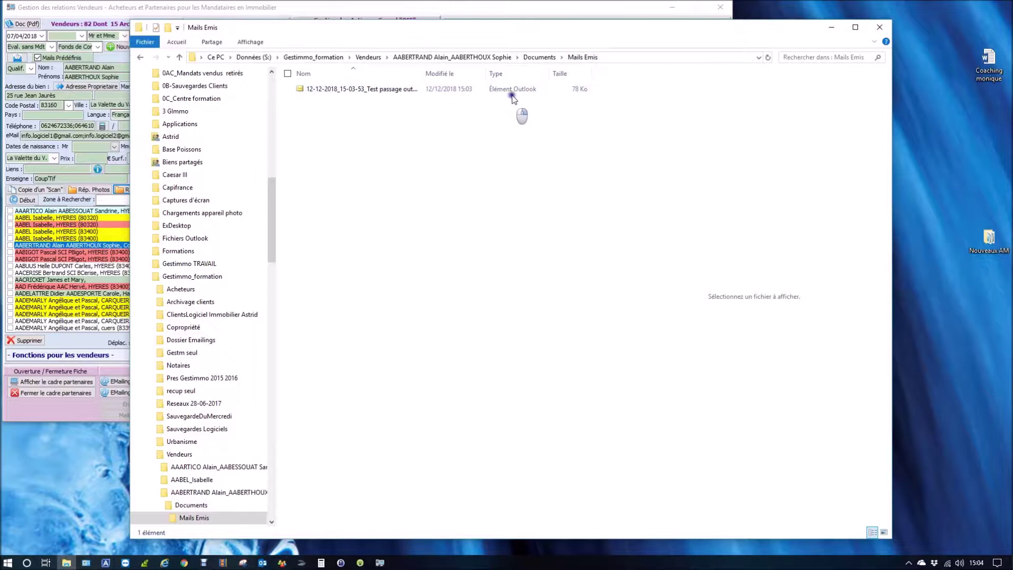
left_click(546, 58)
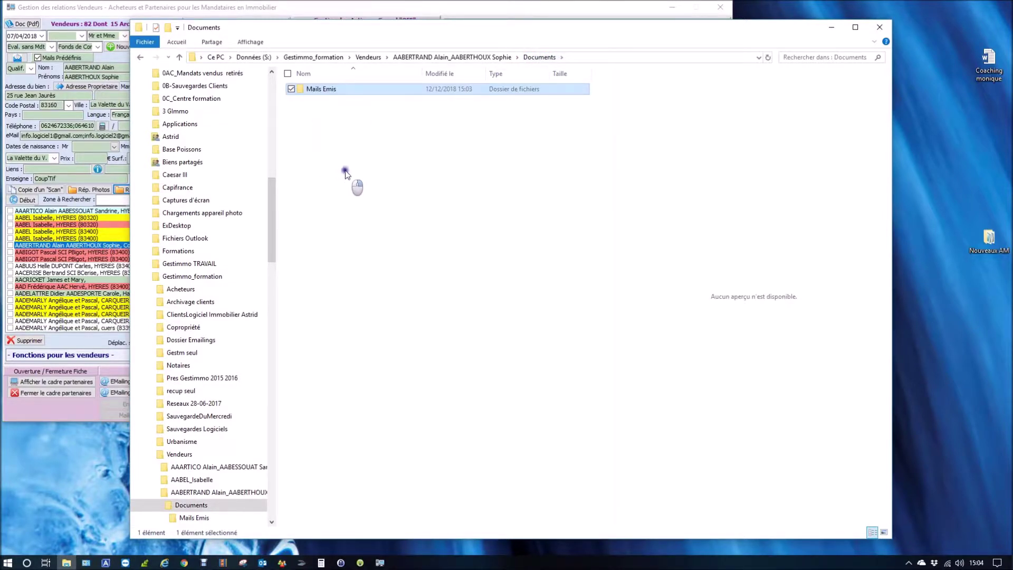
left_click(880, 27)
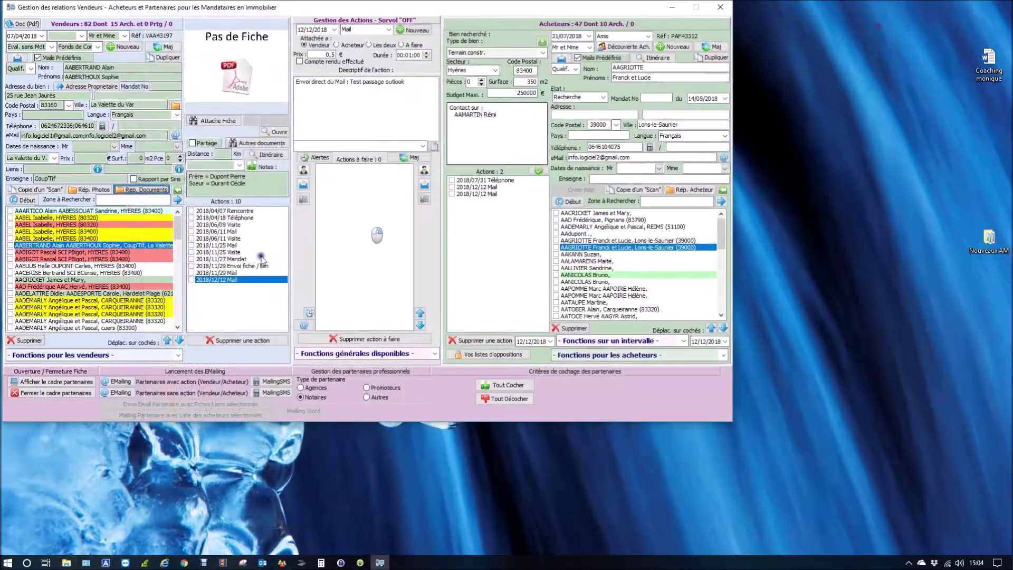